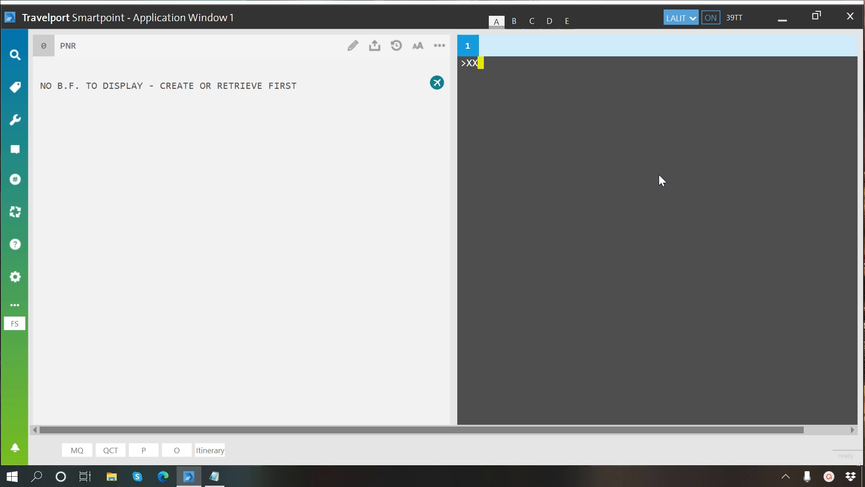
Compute 200+200=400, 1000-200=800, 50*20=1,000 and 100/10=10 REM 0 as XX entries
{"action": "type", "text": "200+200"}
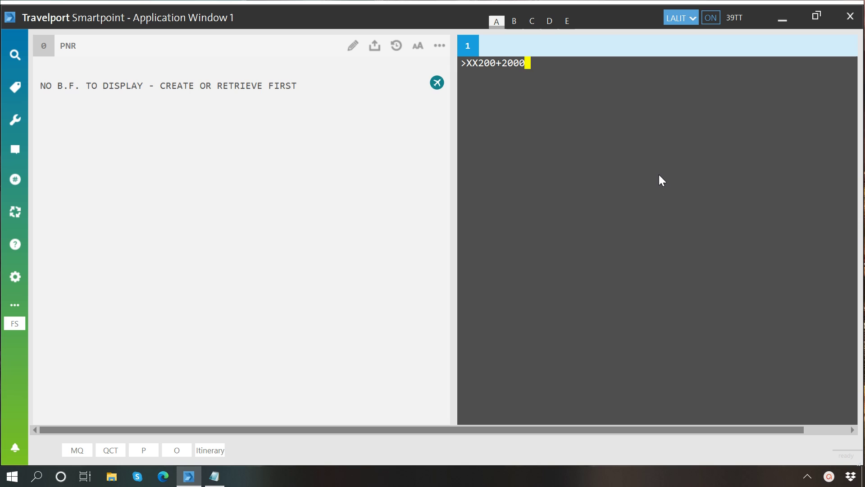
{"action": "key", "text": "Return"}
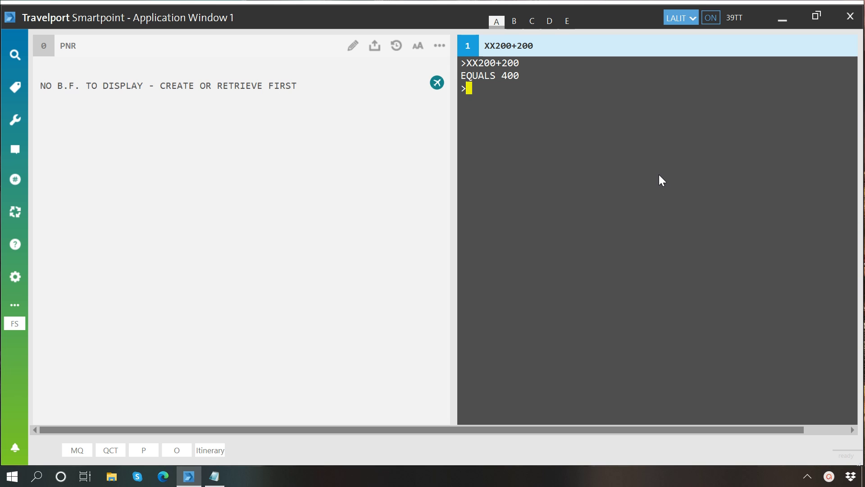
{"action": "type", "text": "XX1000-200"}
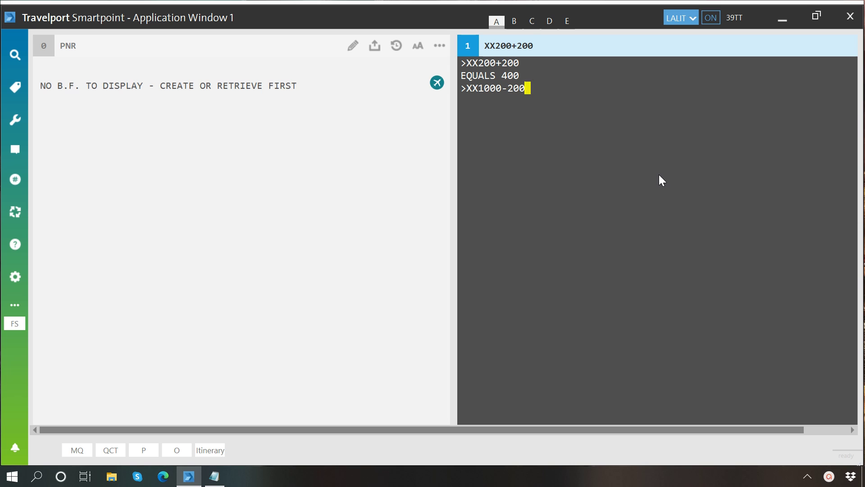
{"action": "key", "text": "Return"}
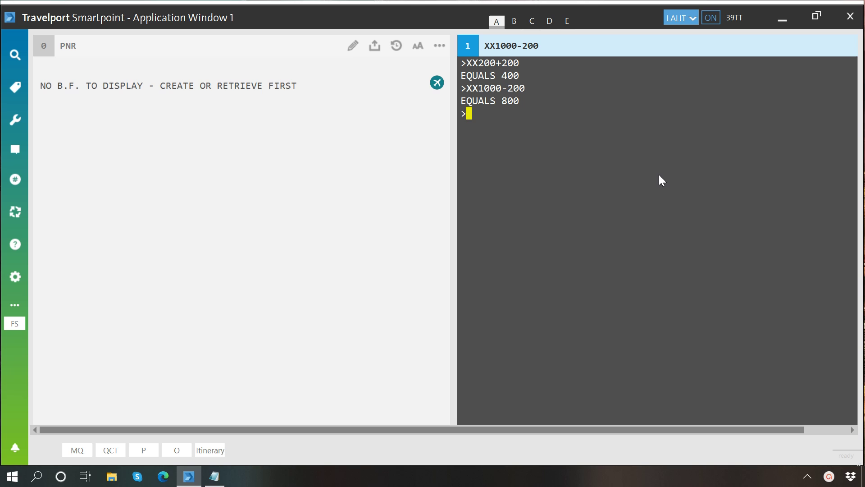
{"action": "type", "text": "XX50*20"}
{"action": "key", "text": "Return"}
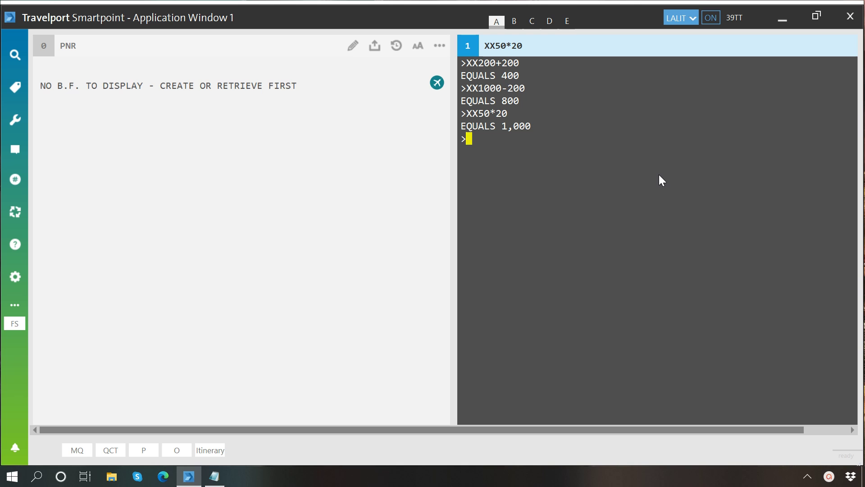
{"action": "type", "text": "XX100/10"}
{"action": "key", "text": "Return"}
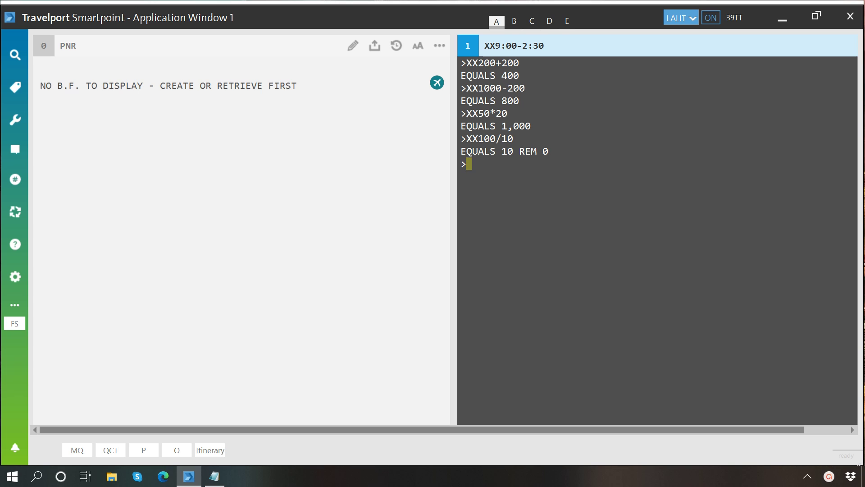
Add 9:50+3:20 to get 13:10 and subtract 10:50-2:20 to get 8:30, then clear the terminal
{"action": "type", "text": "XX9:50+3:20"}
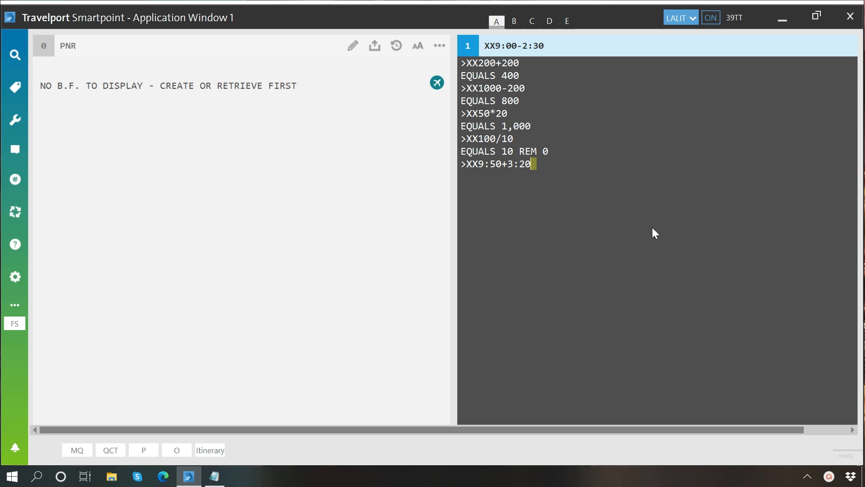
{"action": "key", "text": "Return"}
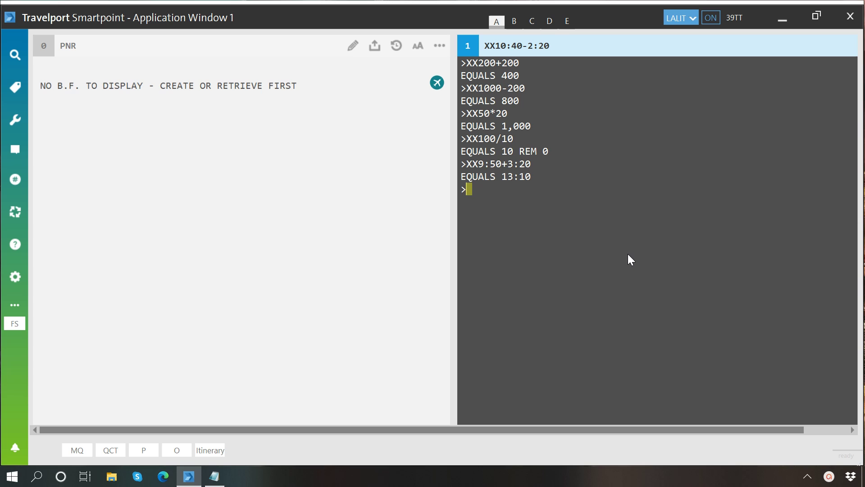
{"action": "type", "text": "XX10:50-2:20"}
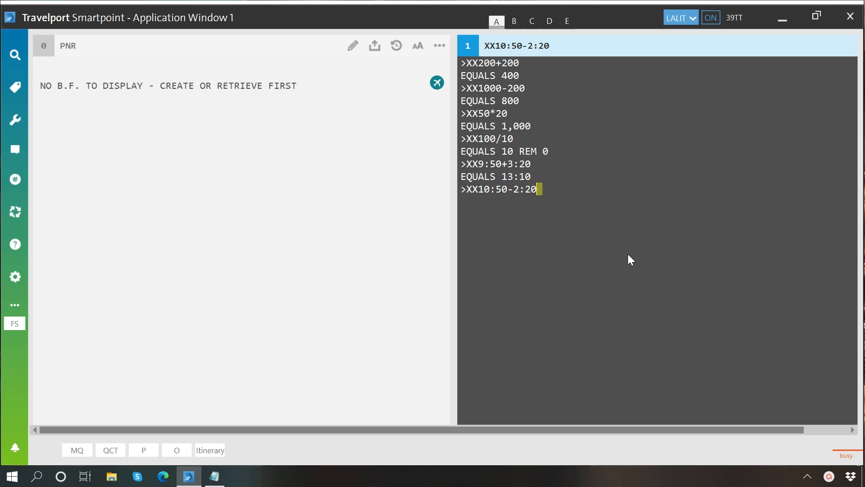
{"action": "key", "text": "Return"}
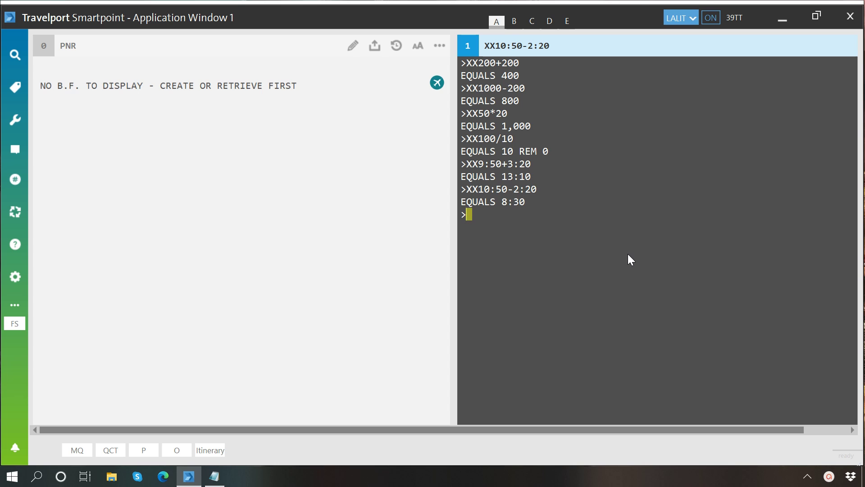
{"action": "type", "text": ">"}
Clear the terminal and display the FBT* country and currency code table
{"action": "key", "text": "ctrl+shift+F12"}
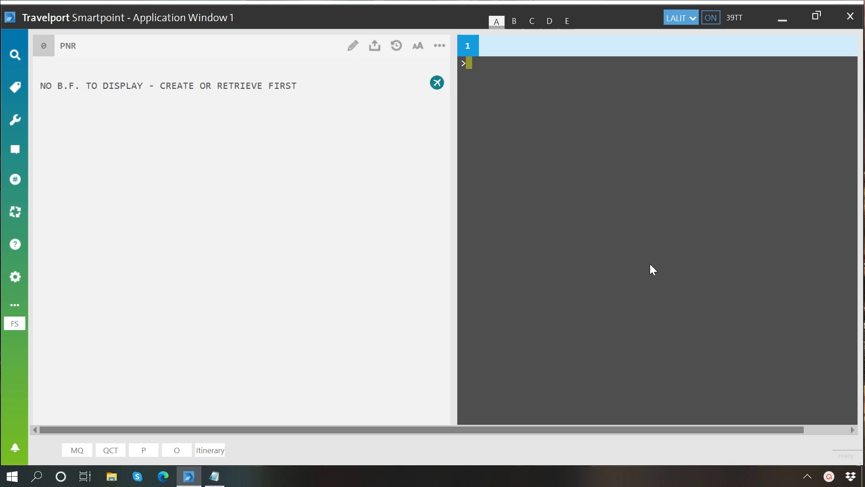
{"action": "type", "text": "FBT*"}
{"action": "key", "text": "Return"}
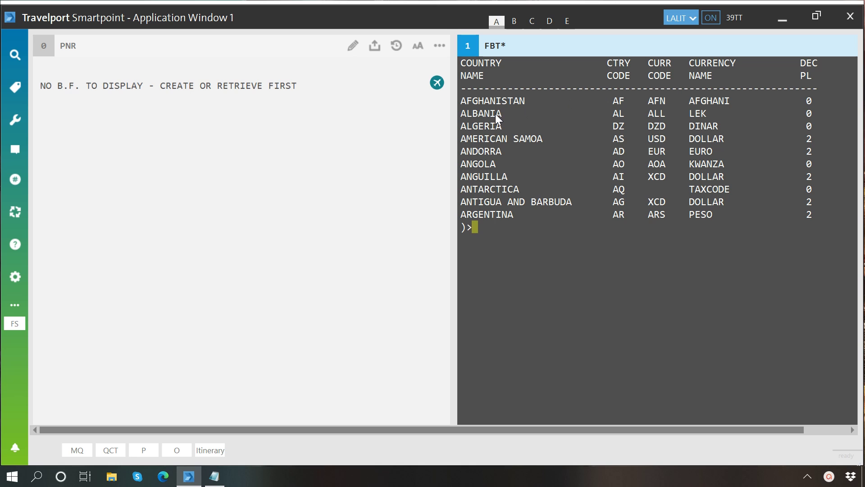
{"action": "double_click", "coordinate": [471, 129]}
{"action": "left_click", "coordinate": [619, 130]}
Page through the currency table with MD to the INDIA–JORDAN page, then clear the listing
{"action": "type", "text": "MD"}
{"action": "key", "text": "Return"}
{"action": "type", "text": "MD"}
{"action": "key", "text": "Return"}
{"action": "type", "text": "MD"}
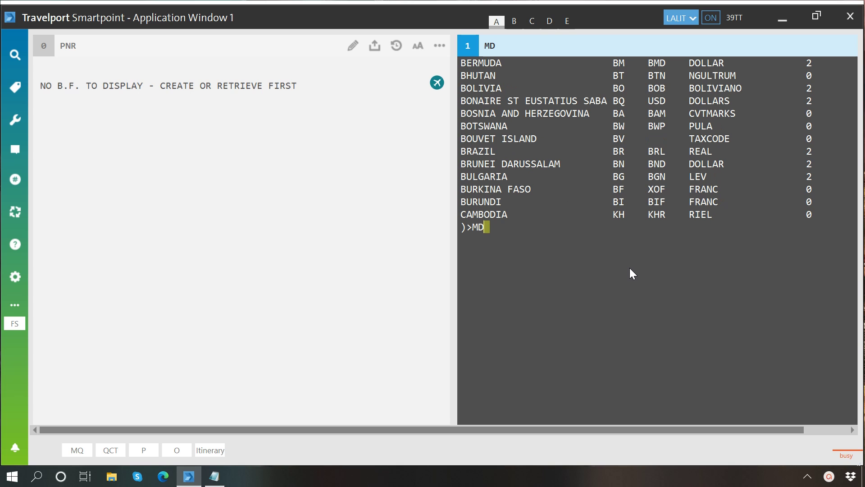
{"action": "key", "text": "Return"}
{"action": "type", "text": "MD"}
{"action": "key", "text": "Return"}
{"action": "type", "text": "MD"}
{"action": "key", "text": "Return"}
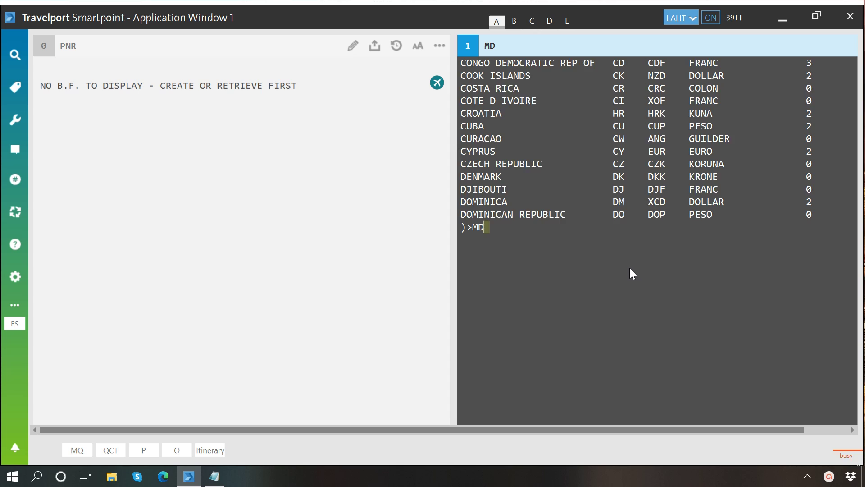
{"action": "type", "text": "MD"}
{"action": "key", "text": "Return"}
{"action": "type", "text": "MD"}
{"action": "key", "text": "Return"}
{"action": "type", "text": "MD"}
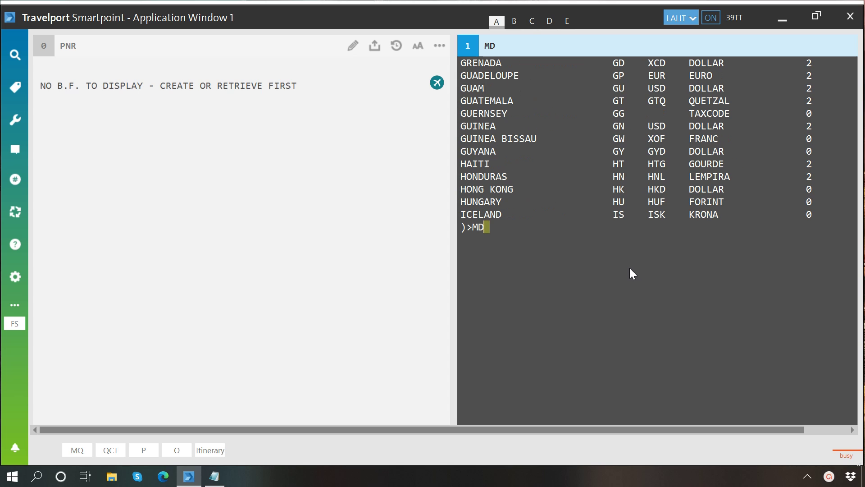
{"action": "key", "text": "Return"}
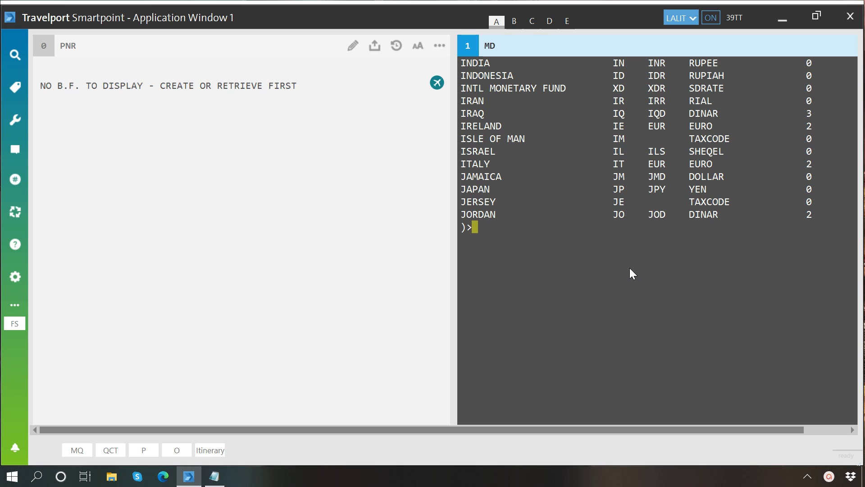
{"action": "key", "text": "Pause"}
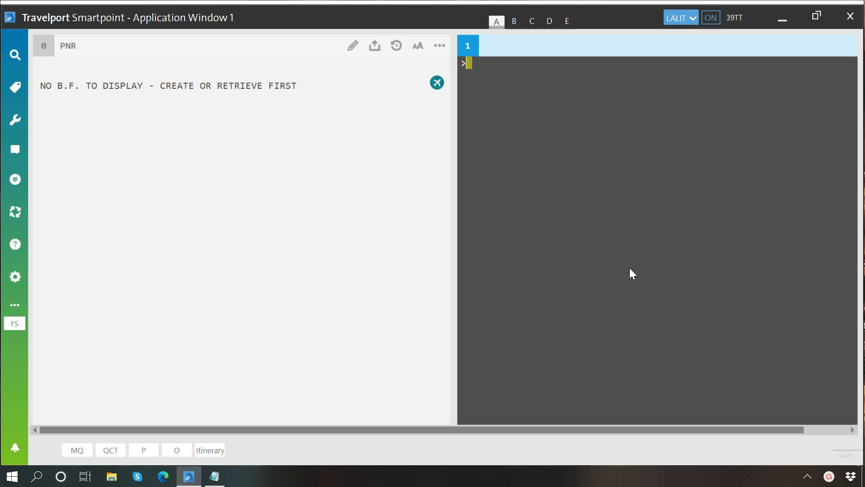
Look up India's currency with FBT*IN (INR, rupee, 0 decimals), then clear the screen
{"action": "type", "text": "FBT*"}
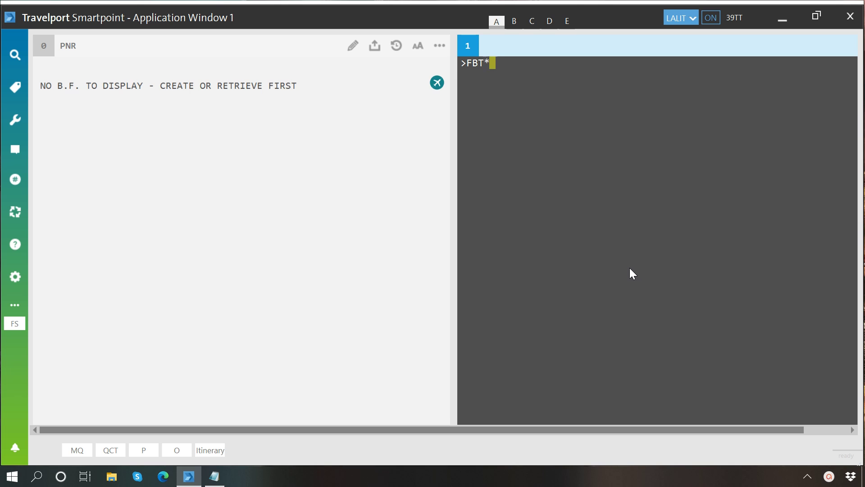
{"action": "type", "text": "IN"}
{"action": "key", "text": "Return"}
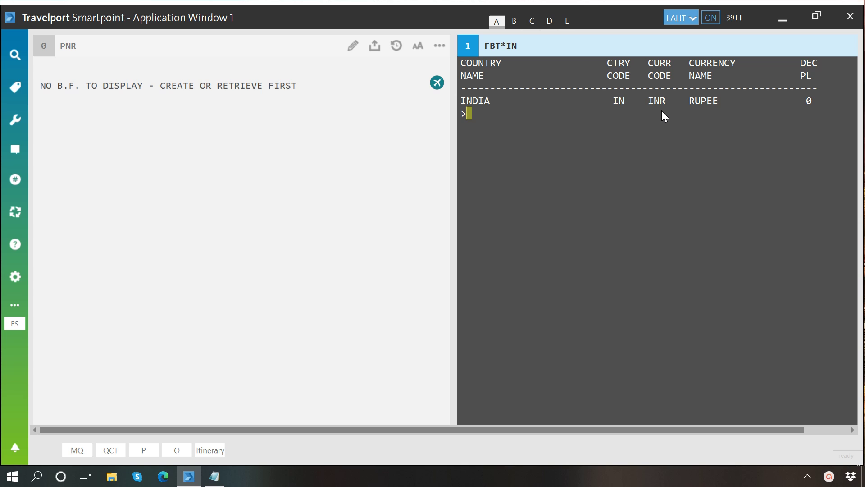
{"action": "type", "text": "I"}
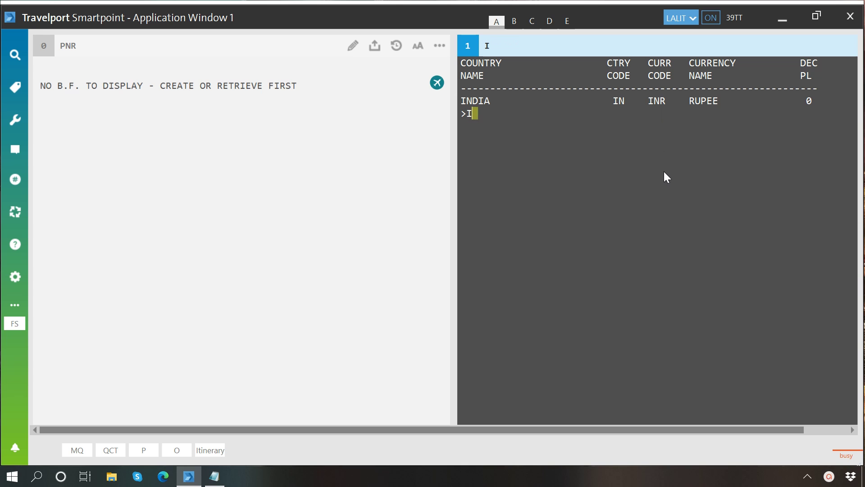
{"action": "key", "text": "ctrl+w"}
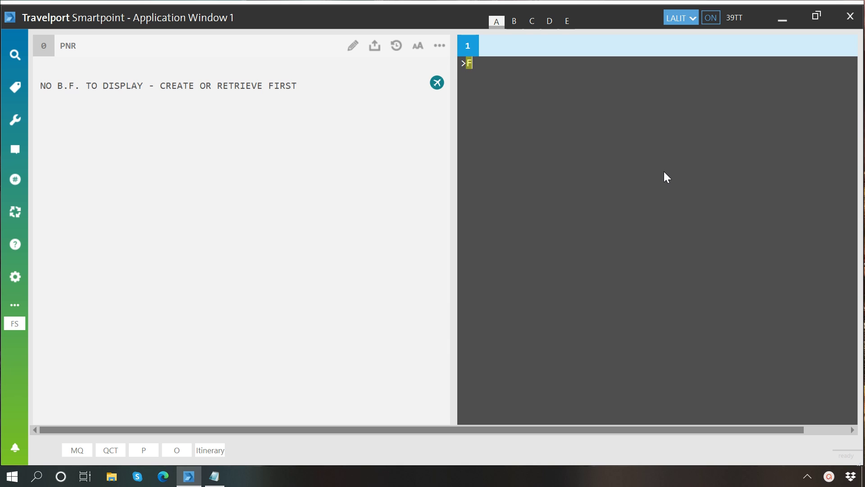
Show all countries using the XOF franc with FBT*XOF, then clear the table
{"action": "type", "text": "T*XOF"}
{"action": "key", "text": "Return"}
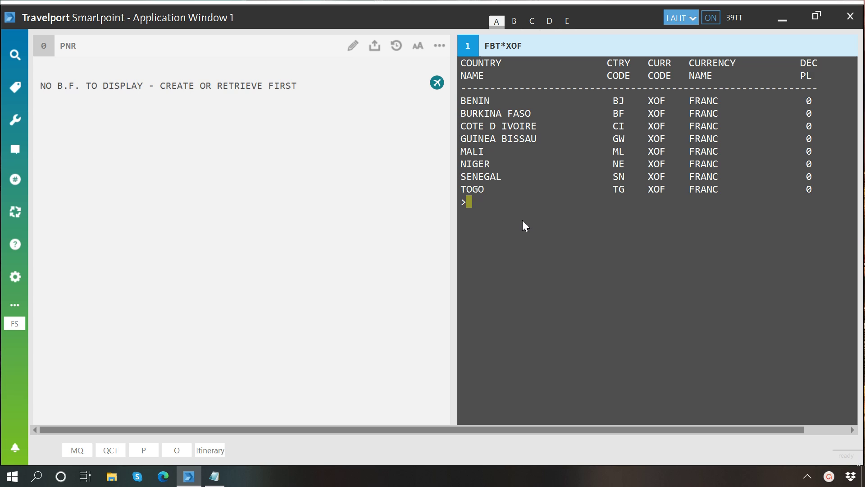
{"action": "key", "text": "Pause"}
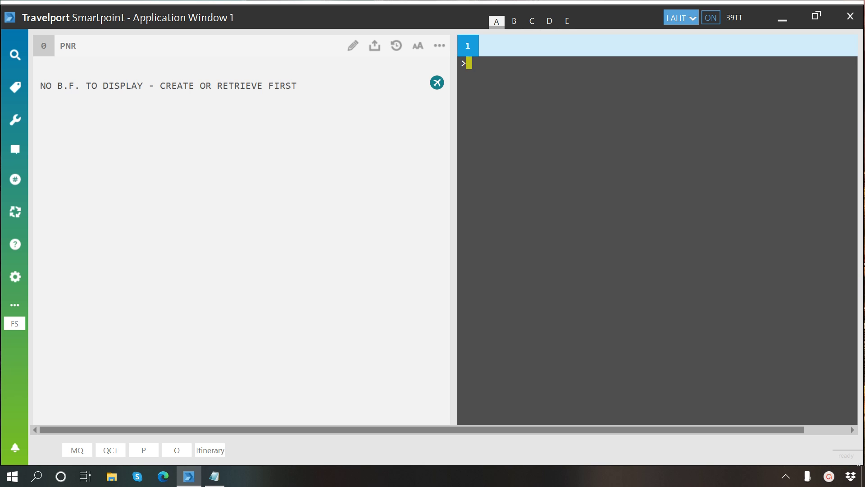
Convert 100 USD to EUR with FZSUSD100EUR, getting EUR92.00 at 0.912139
{"action": "type", "text": "FZS"}
{"action": "type", "text": "USD100"}
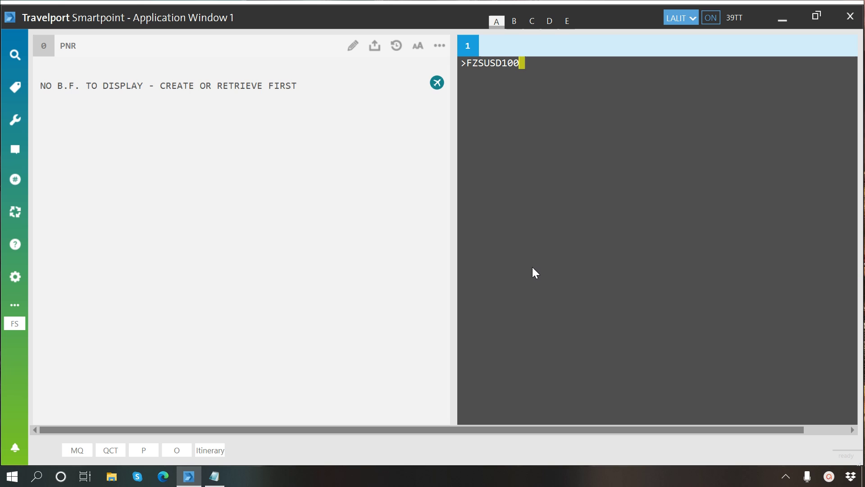
{"action": "type", "text": "EUR"}
{"action": "key", "text": "Return"}
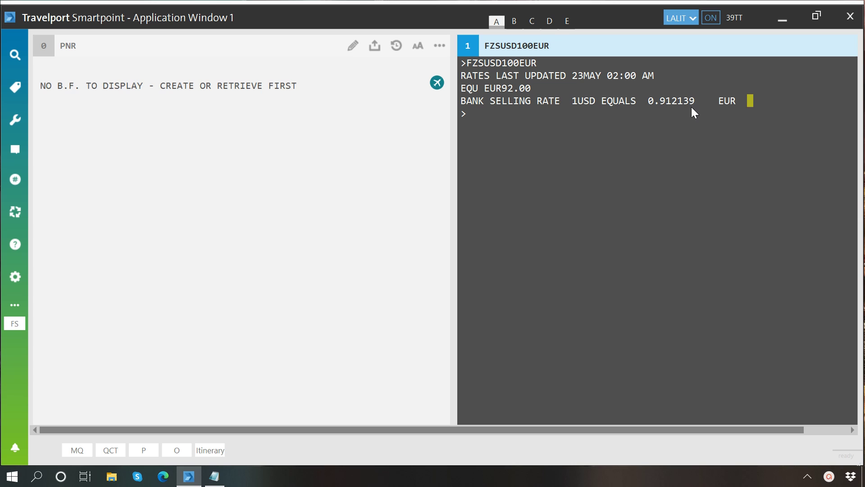
{"action": "left_click", "coordinate": [571, 145]}
Rerun the 100 USD to EUR conversion dated 20MAY20 (EUR93.00 at 0.921187), then clear it
{"action": "key", "text": "ctrl+w"}
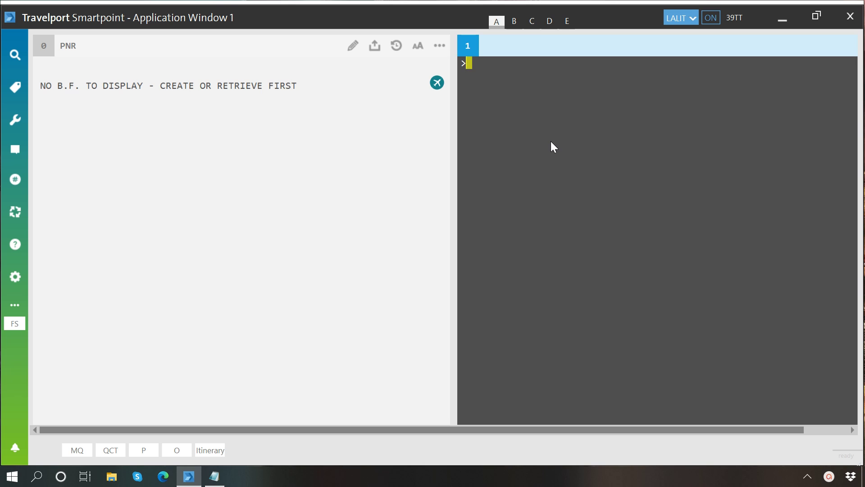
{"action": "type", "text": "FZSUSD100EUR"}
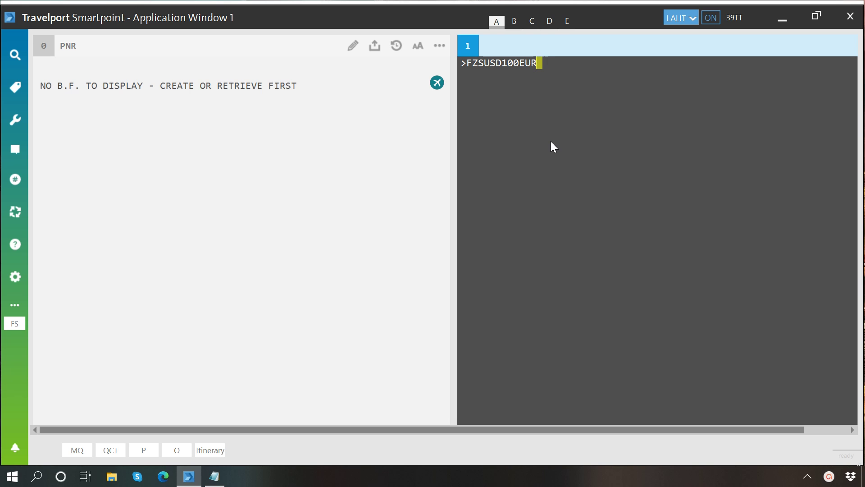
{"action": "type", "text": ".20MAY20"}
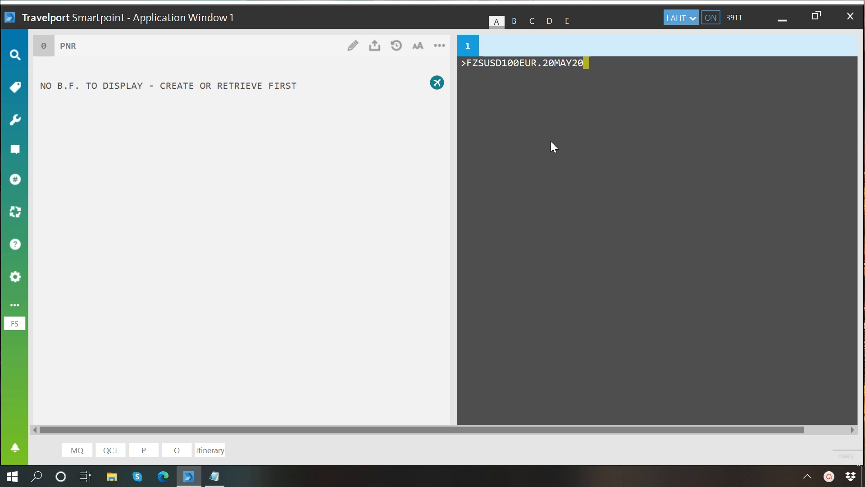
{"action": "key", "text": "Return"}
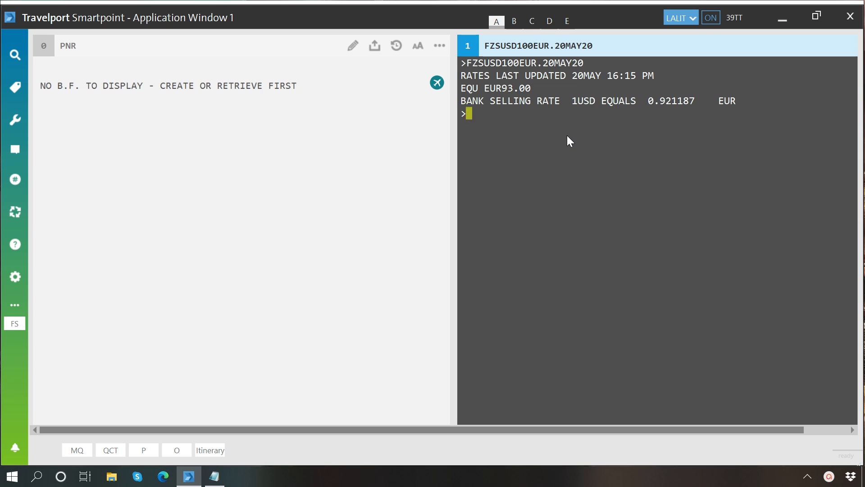
{"action": "key", "text": "ctrl+w"}
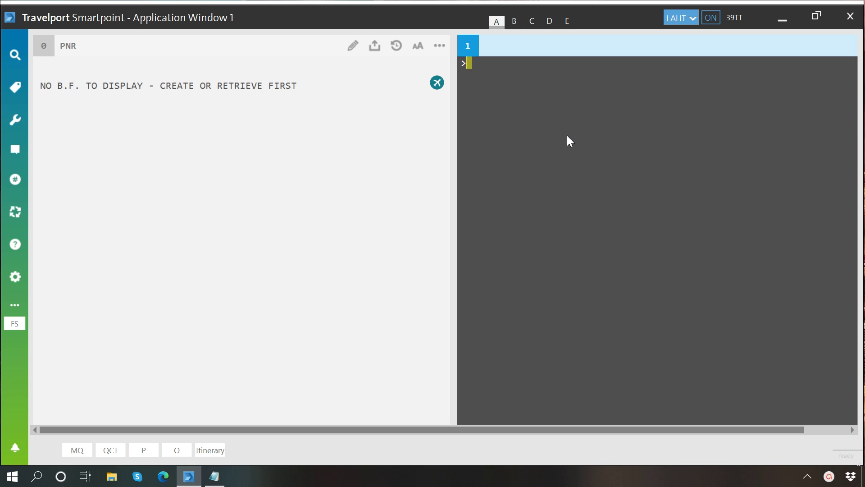
Convert 100 NUC to INR with FZINUC100INR, giving INR7600 at ROE 75.986041
{"action": "type", "text": "FZIN"}
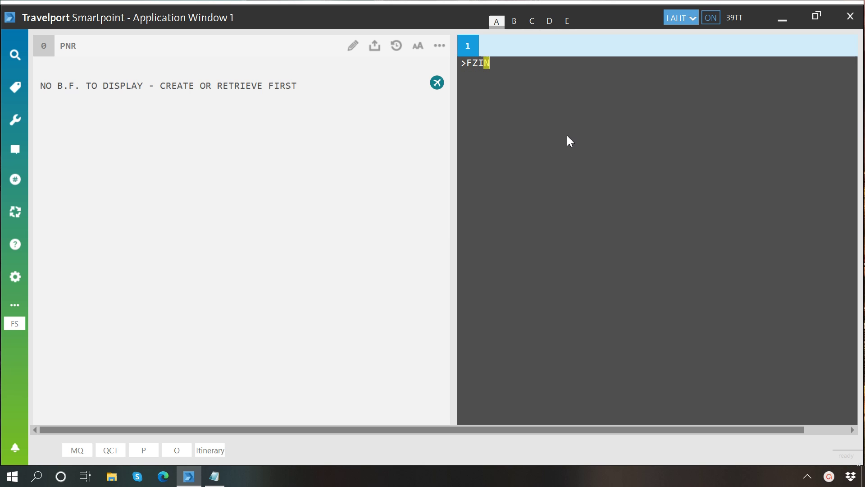
{"action": "type", "text": "UC100"}
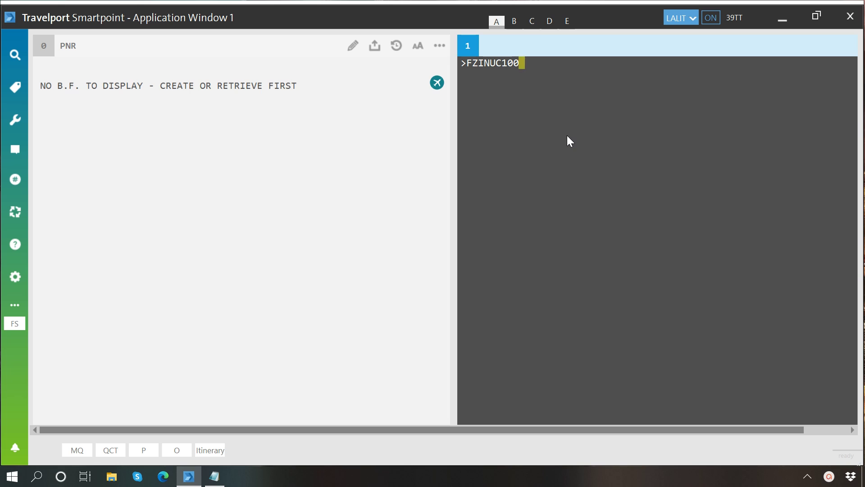
{"action": "type", "text": "INR"}
{"action": "key", "text": "Return"}
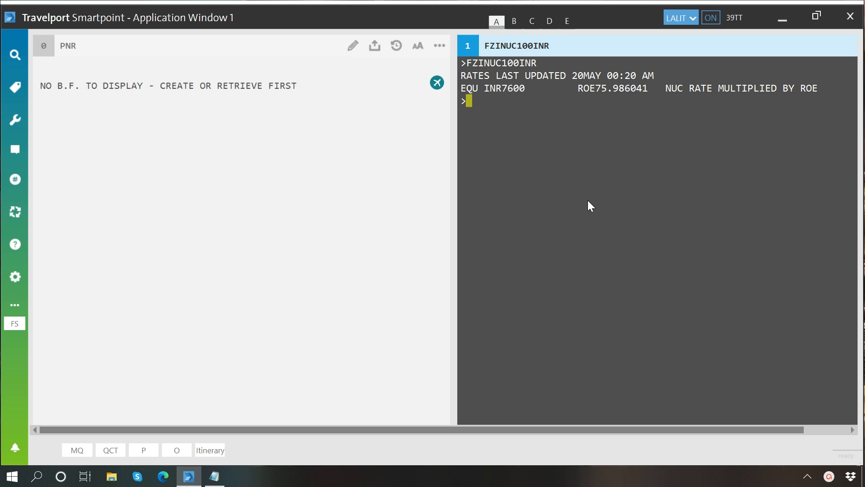
Recall FZINUC100INR and append .10APR20, giving INR7395 at ROE 73.903515
{"action": "key", "text": "Up"}
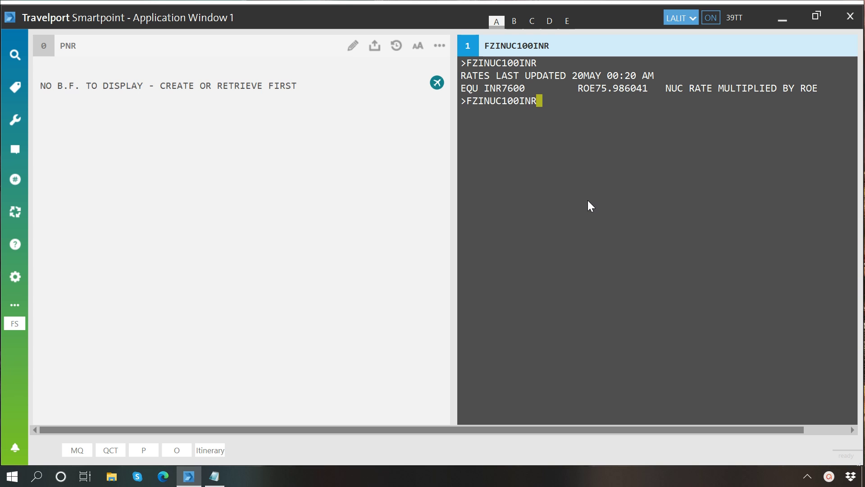
{"action": "type", "text": ".10APR20"}
{"action": "key", "text": "Return"}
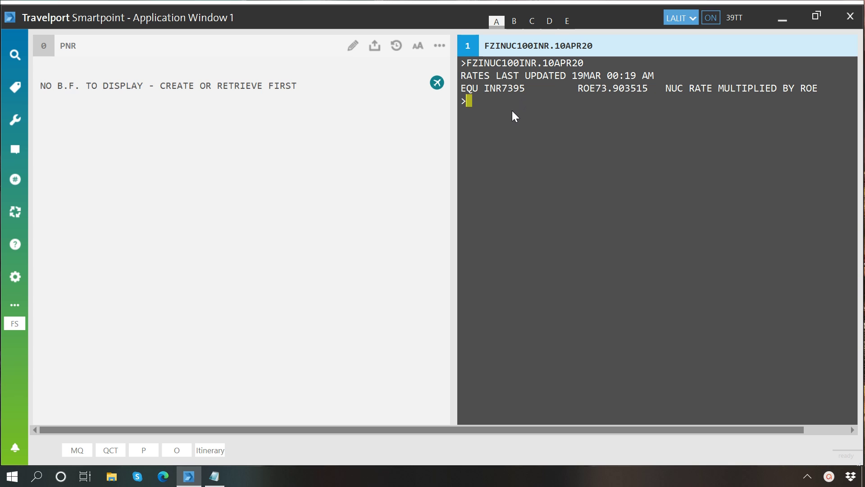
Wipe the 10APR20 NUC-to-INR result from the terminal with Ctrl+Home
{"action": "key", "text": "ctrl+Home"}
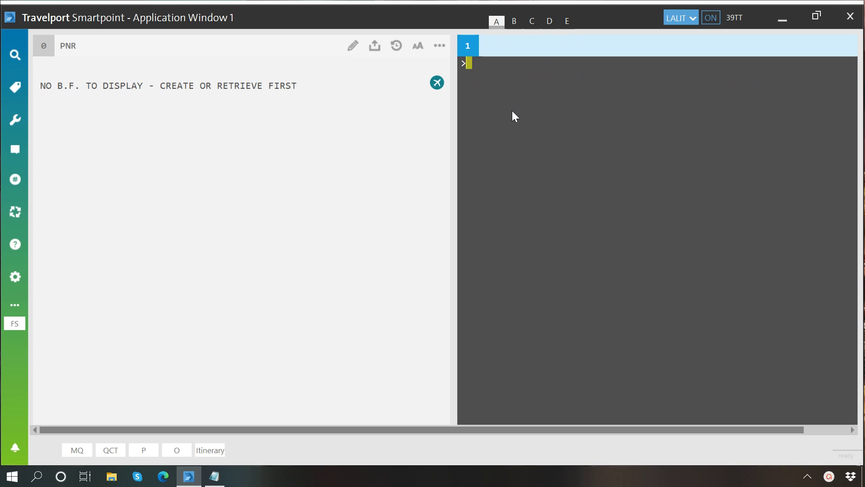